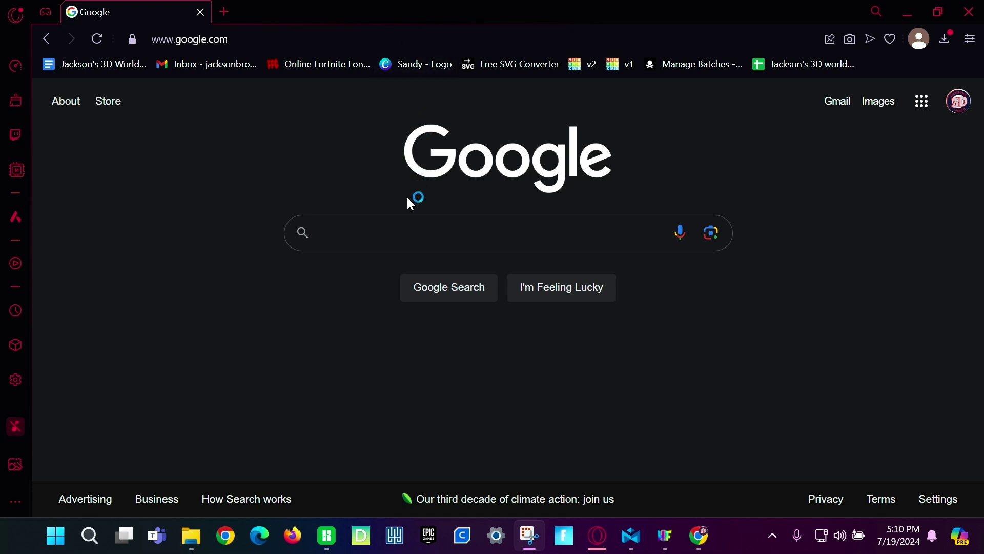
Search Google Images for 'under armour logo' and save the red logo to Downloads as download (3).png.
{"action": "left_click", "coordinate": [408, 246]}
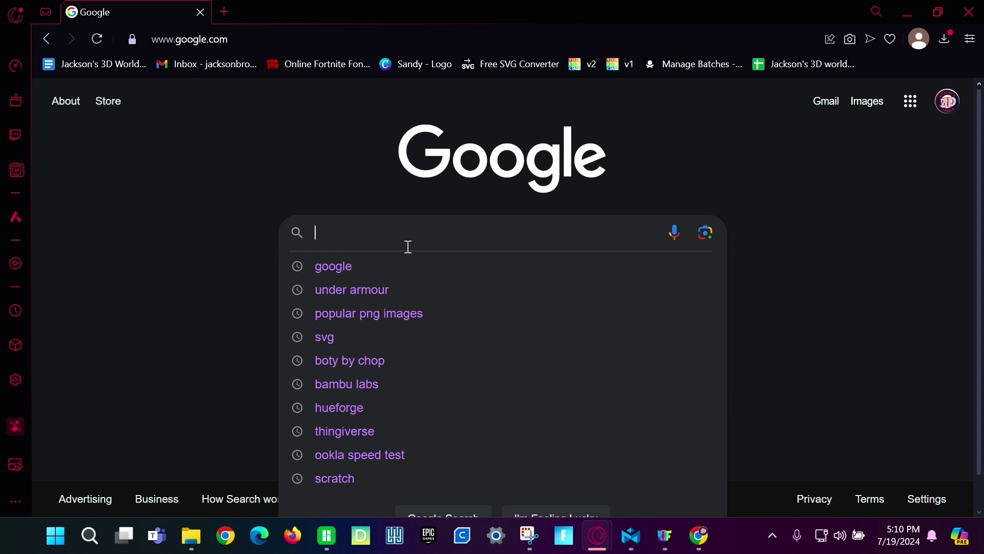
{"action": "type", "text": "under arm"}
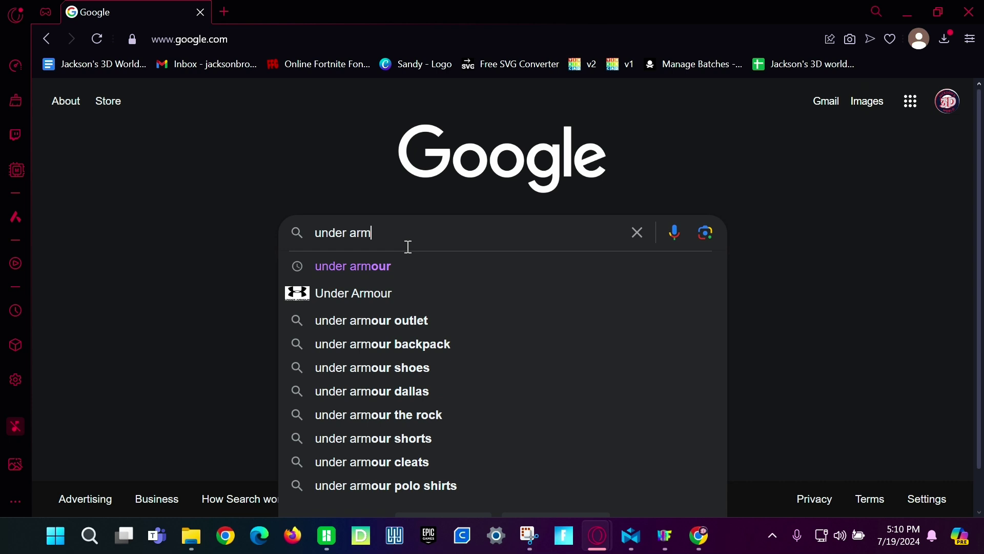
{"action": "type", "text": "our "}
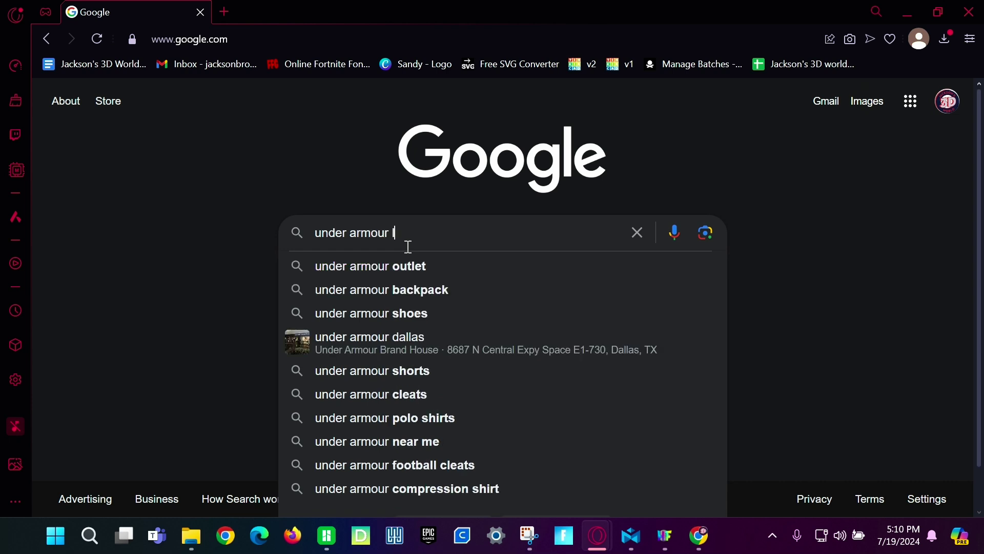
{"action": "type", "text": "logo"}
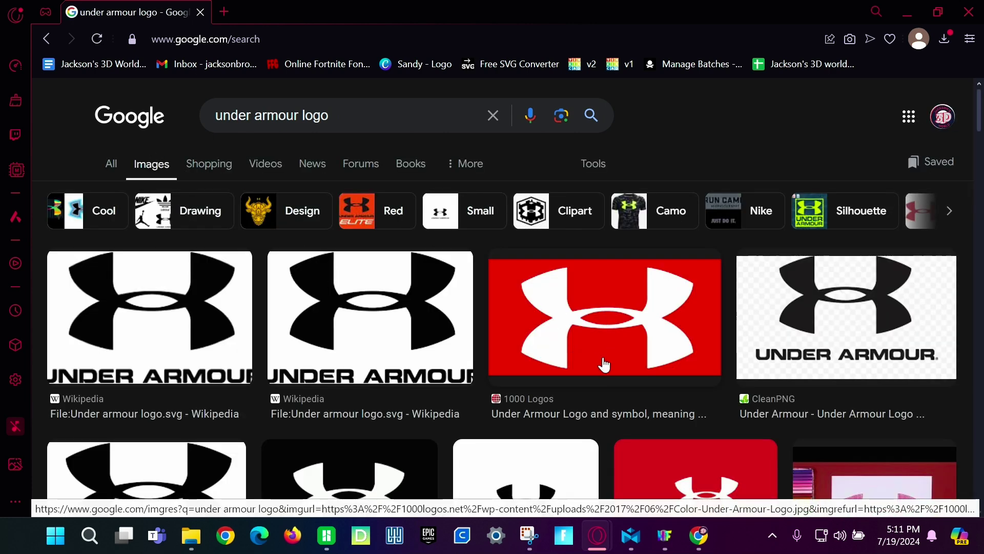
{"action": "right_click", "coordinate": [588, 323]}
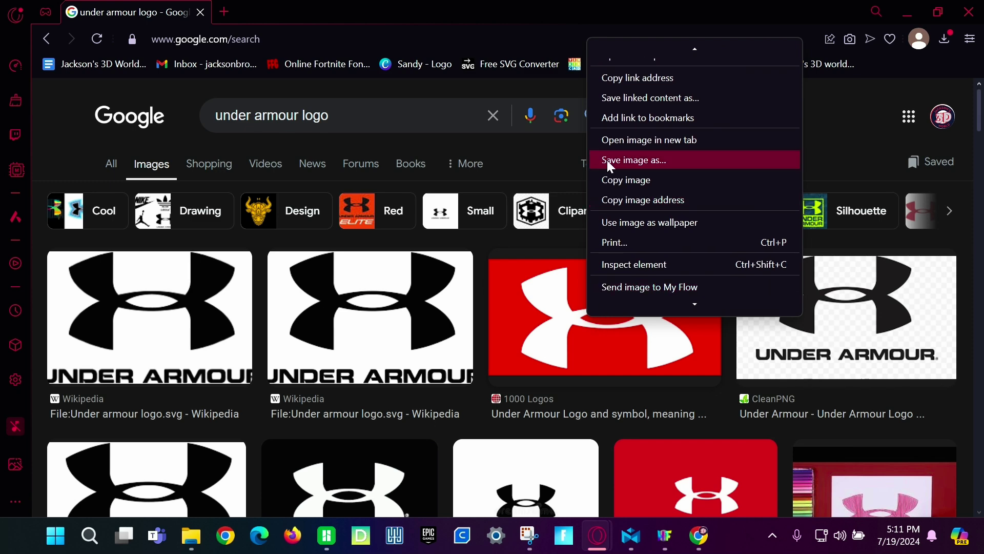
{"action": "left_click", "coordinate": [610, 163]}
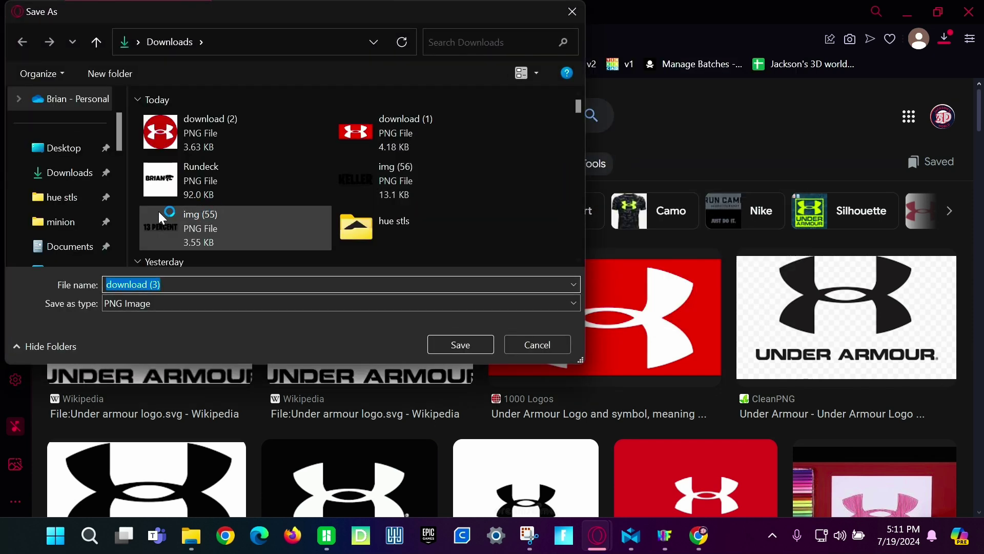
{"action": "left_click", "coordinate": [69, 173]}
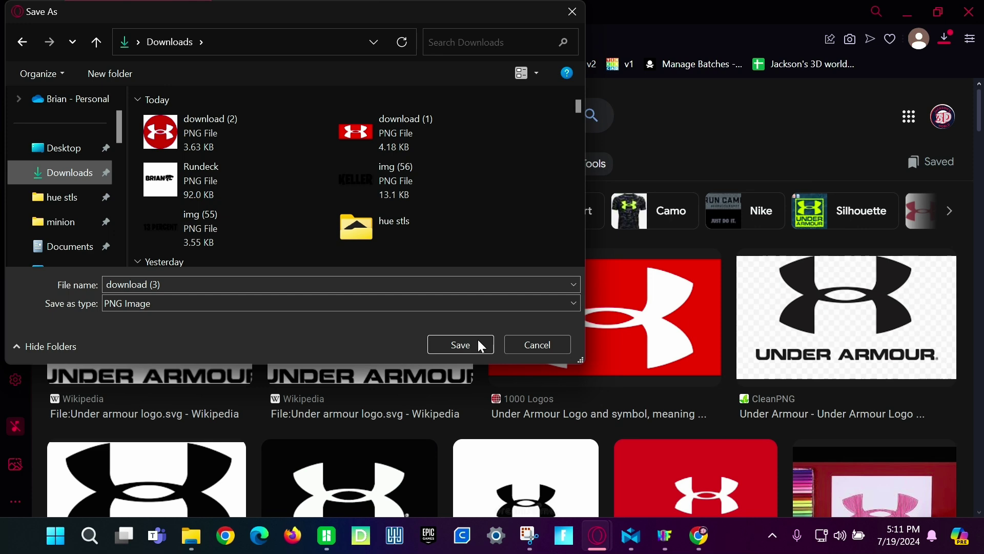
{"action": "left_click", "coordinate": [461, 344]}
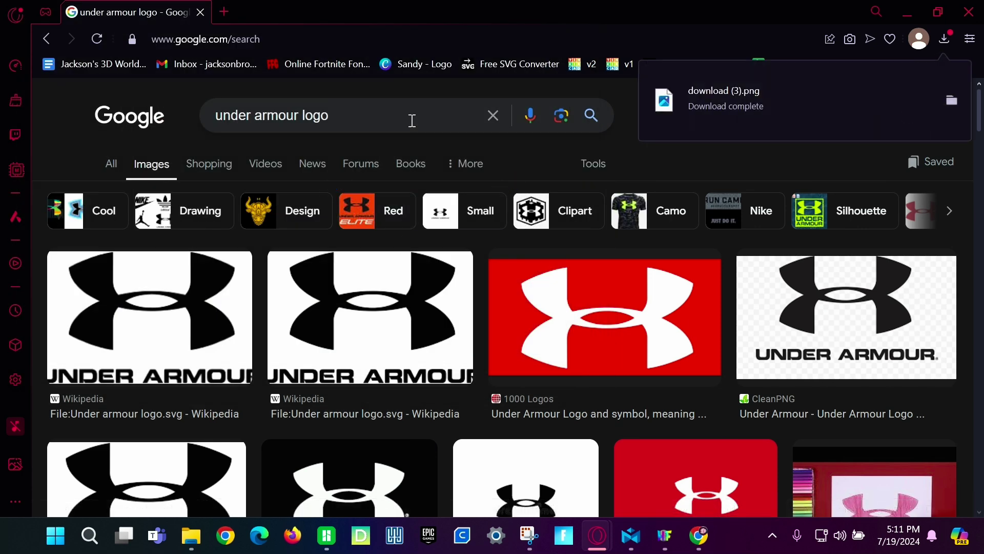
Open picsvg.com in a new tab and upload the download (3) logo image.
{"action": "left_click", "coordinate": [235, 11]}
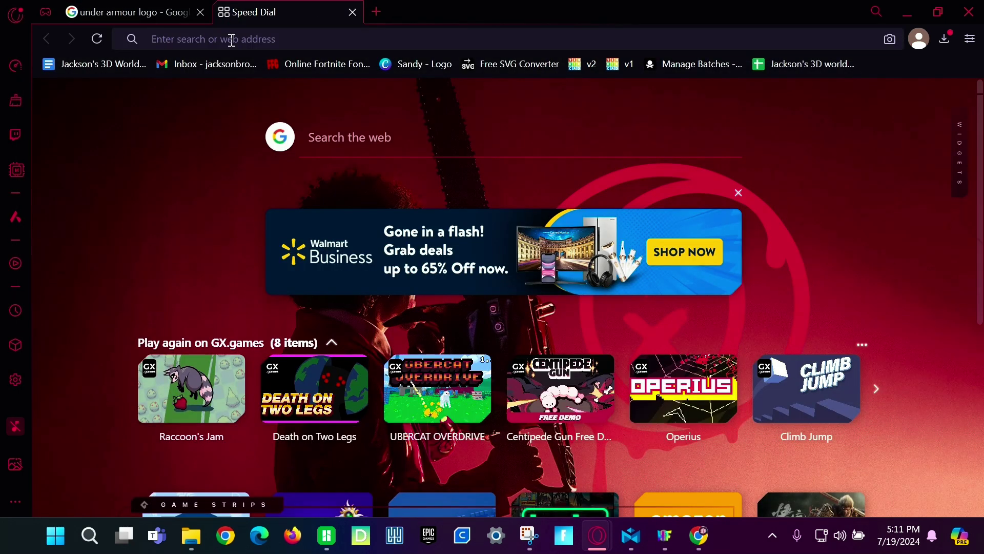
{"action": "type", "text": "pic"}
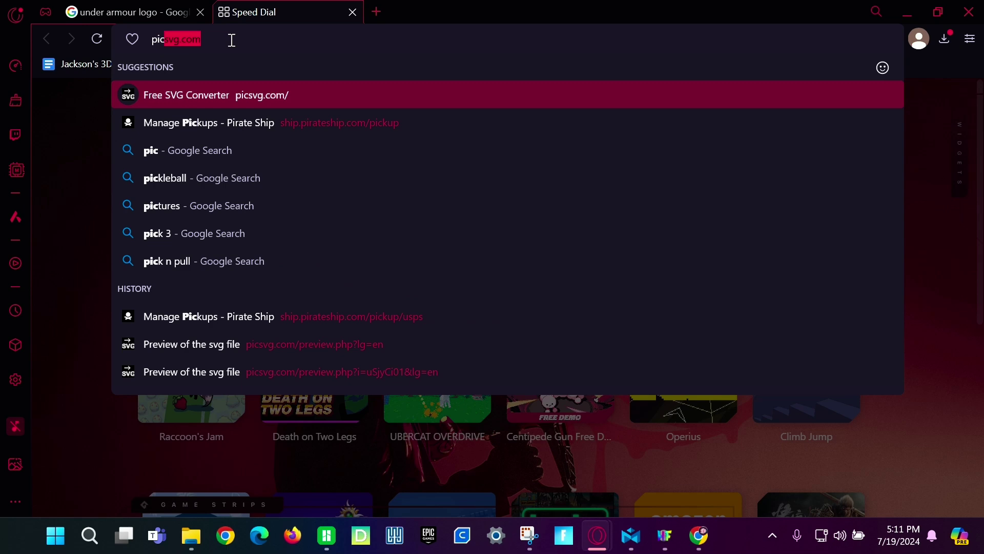
{"action": "type", "text": "svg"}
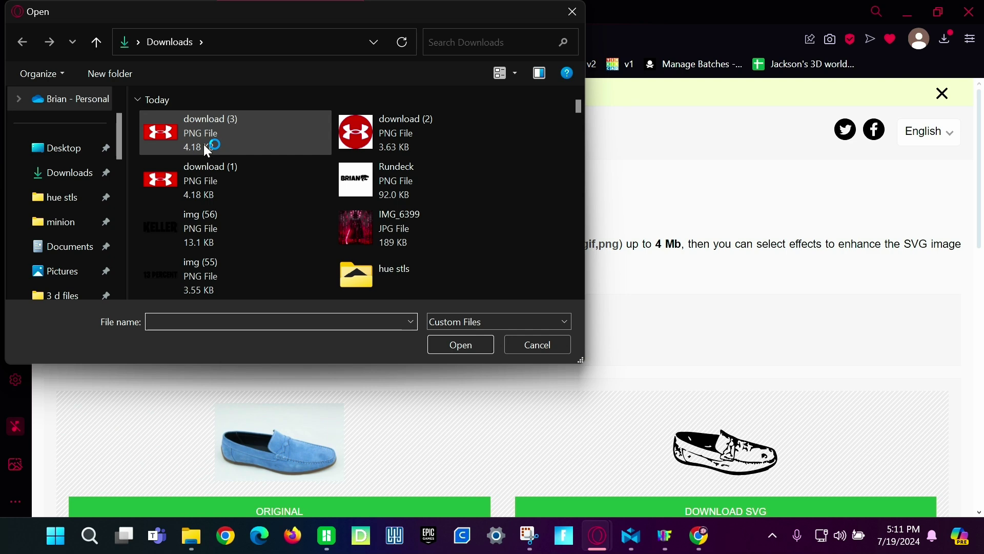
{"action": "double_click", "coordinate": [204, 144]}
Apply the Internal 3 filter, invert to a black logo, and download the SVG as cn9BGm01.svg.
{"action": "scroll", "coordinate": [481, 303], "scroll_direction": "down", "scroll_amount": 5}
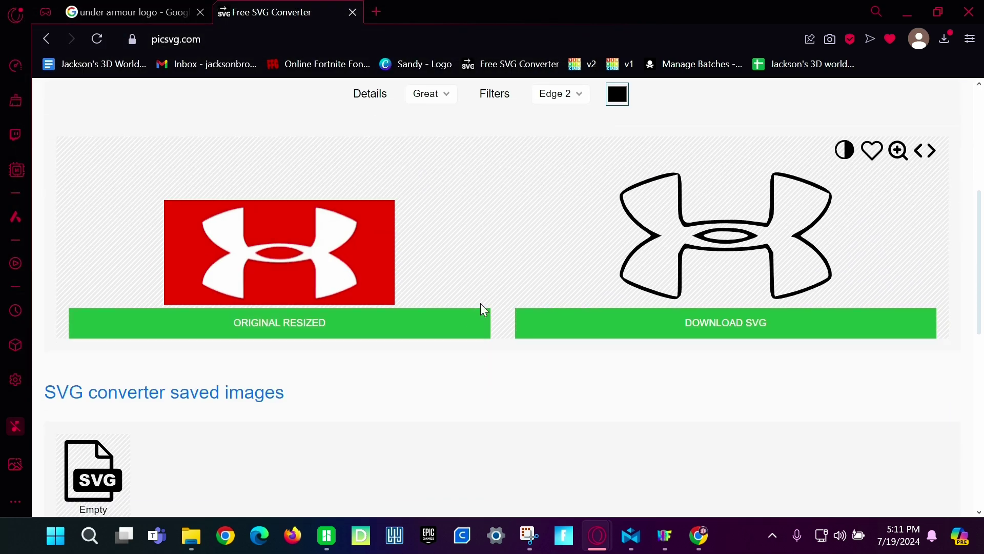
{"action": "scroll", "coordinate": [488, 295], "scroll_direction": "up", "scroll_amount": 1}
{"action": "left_click", "coordinate": [572, 174]}
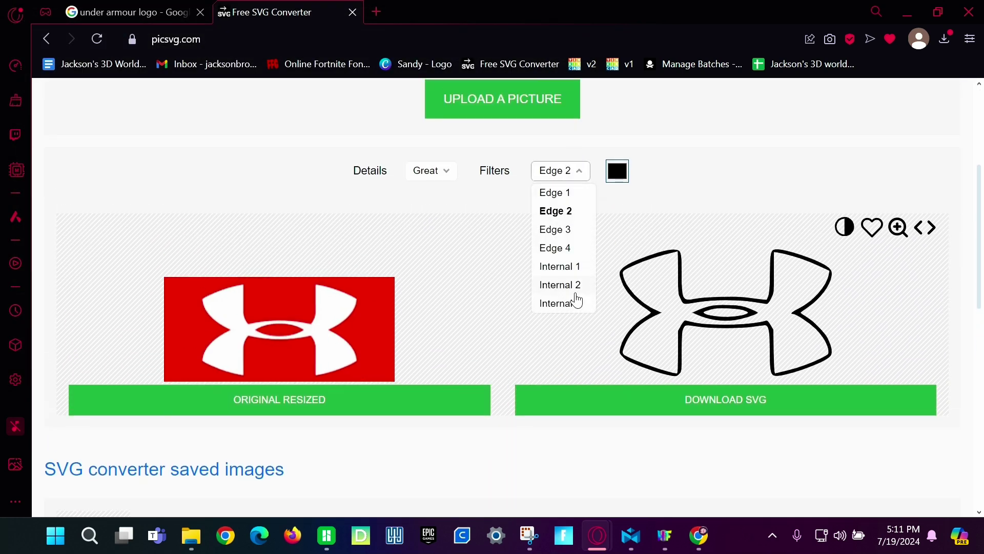
{"action": "left_click", "coordinate": [561, 303]}
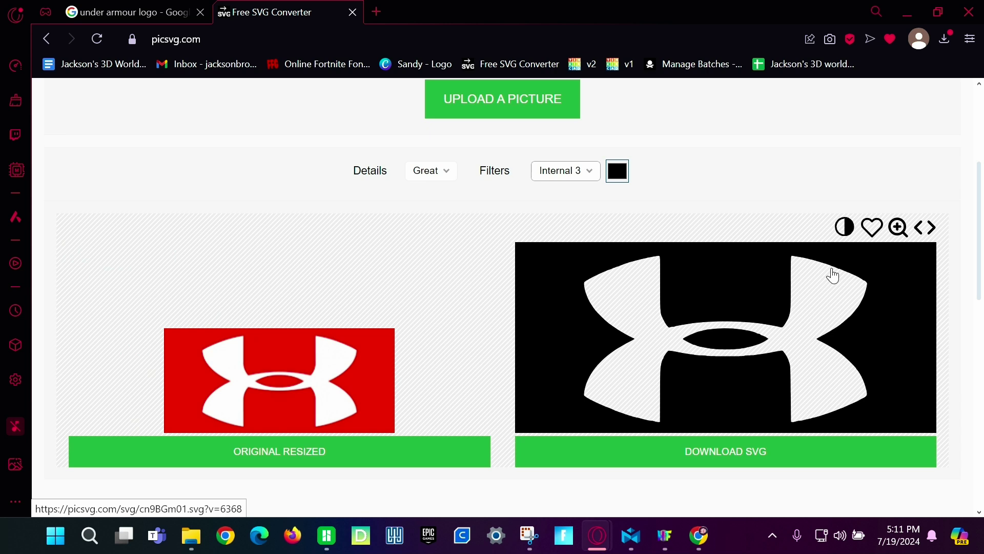
{"action": "left_click", "coordinate": [843, 229]}
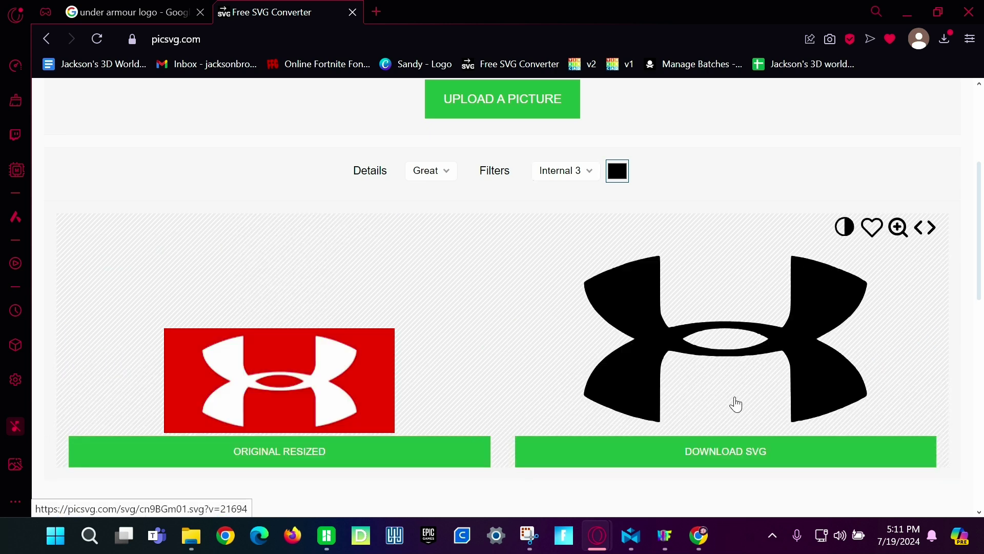
{"action": "left_click", "coordinate": [744, 453]}
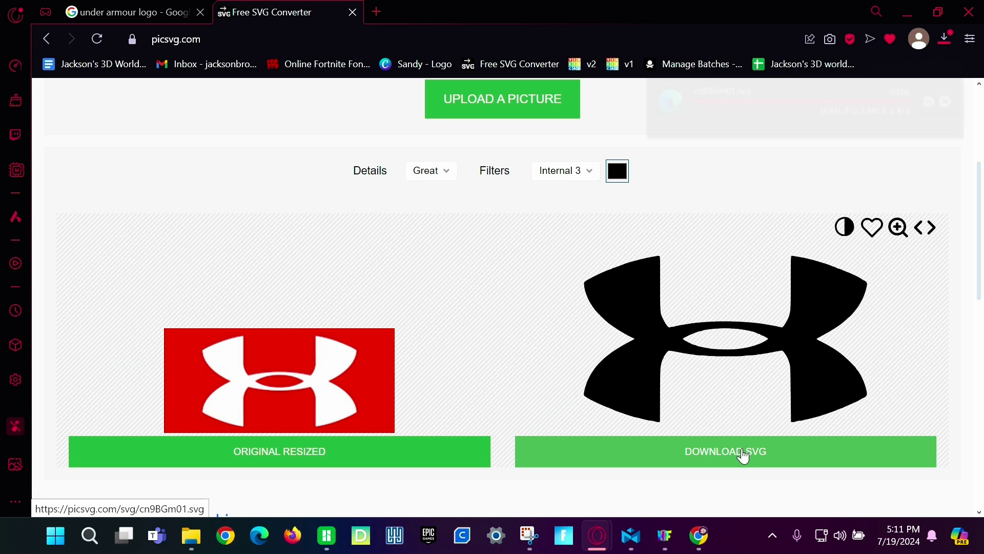
Import cn9BGm01.svg into the Tinkercad design, centered on the artwork, with width 127.
{"action": "left_click", "coordinate": [379, 12]}
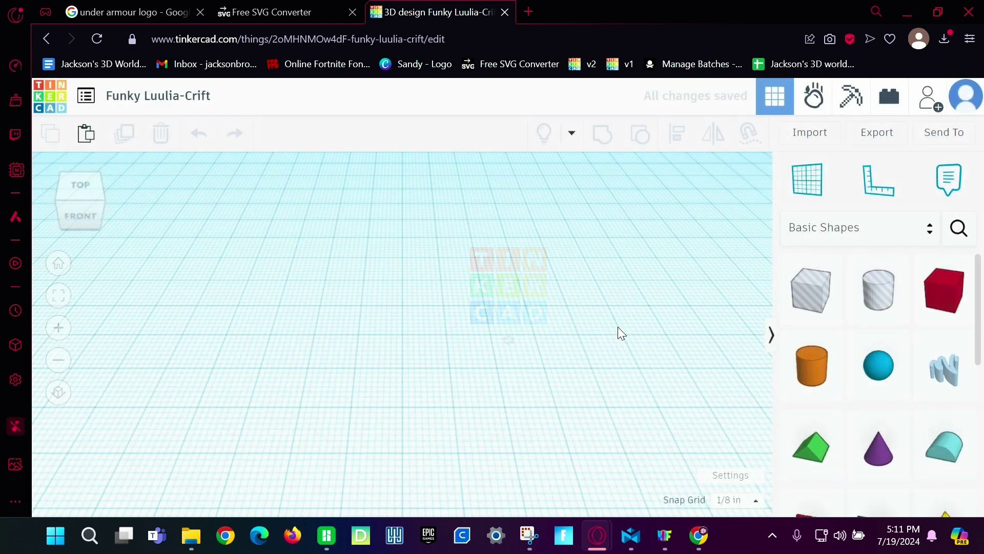
{"action": "left_click", "coordinate": [809, 132]}
{"action": "left_click", "coordinate": [562, 292]}
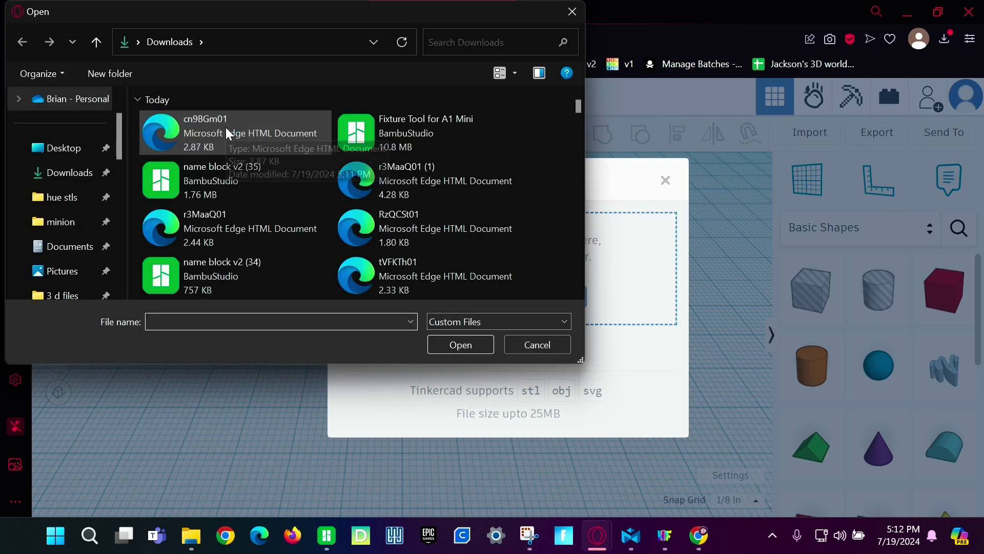
{"action": "double_click", "coordinate": [228, 133]}
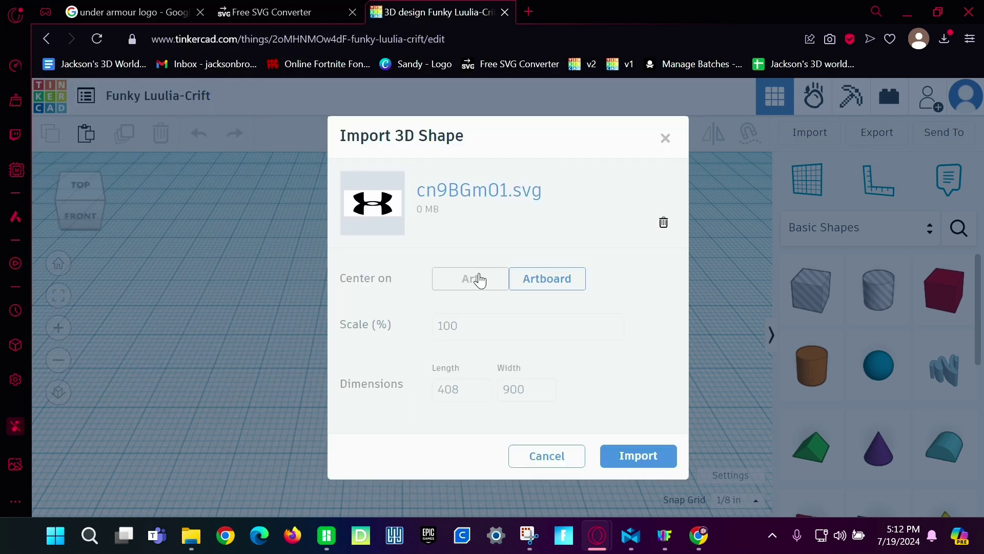
{"action": "left_click", "coordinate": [479, 280]}
{"action": "left_click_drag", "start_coordinate": [548, 390], "coordinate": [484, 388]}
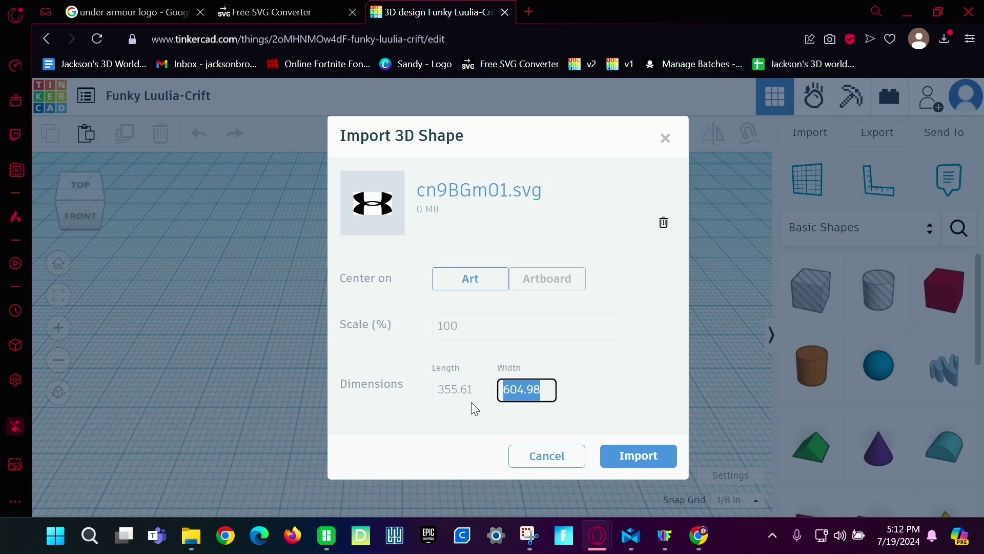
{"action": "type", "text": "127"}
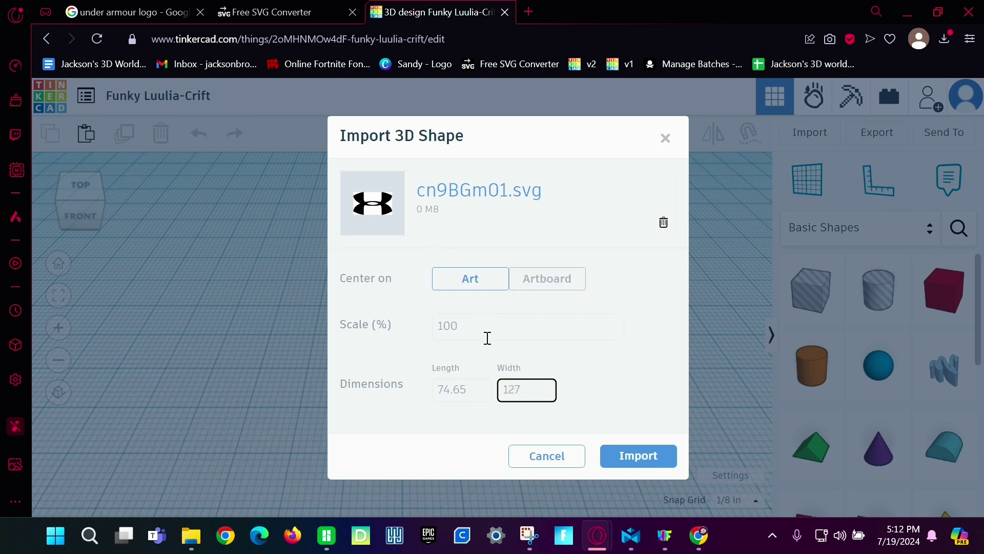
{"action": "left_click", "coordinate": [639, 455]}
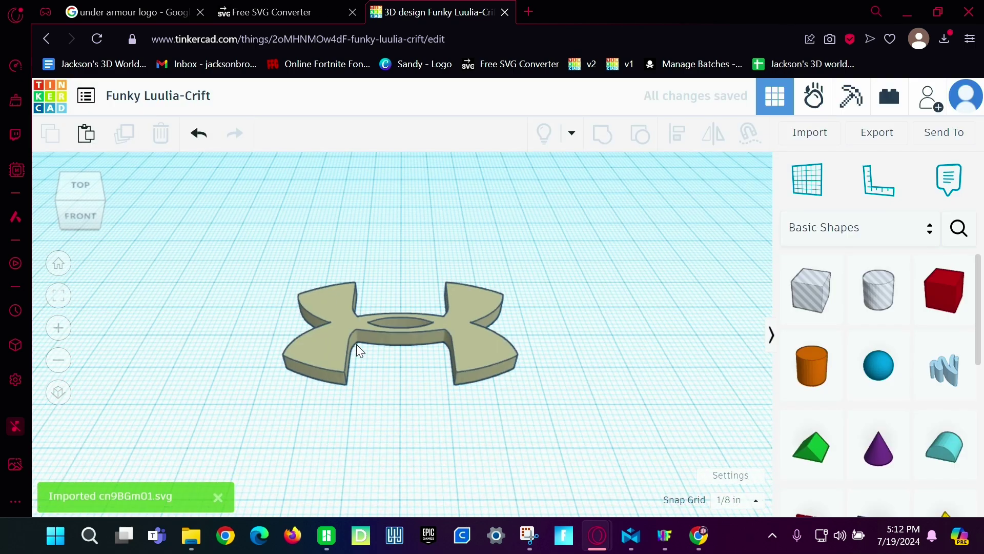
Move the imported logo up and left and raise its quality from 8 to 24.
{"action": "right_click_drag", "start_coordinate": [598, 454], "coordinate": [557, 444]}
{"action": "left_click", "coordinate": [488, 435]}
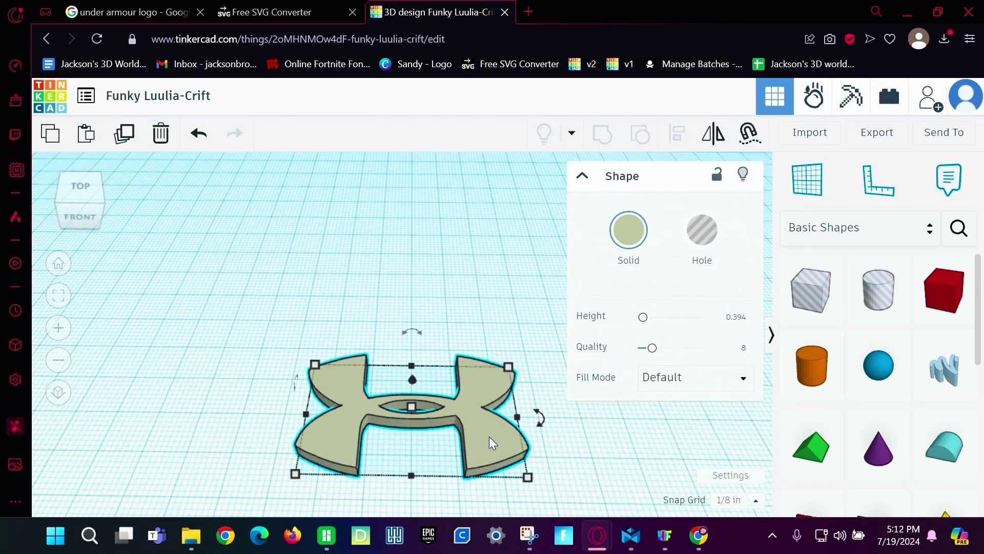
{"action": "left_click_drag", "start_coordinate": [489, 436], "coordinate": [452, 414]}
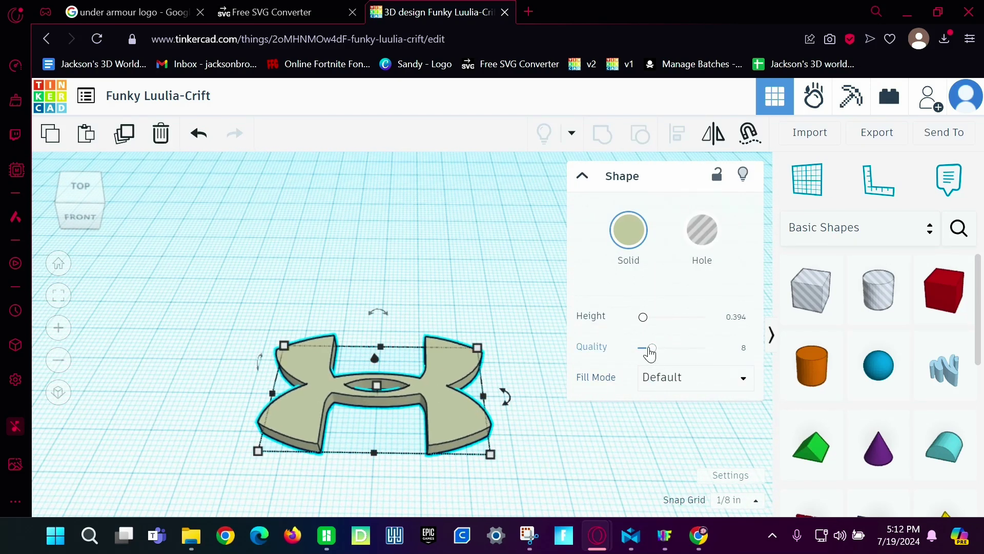
{"action": "left_click_drag", "start_coordinate": [650, 354], "coordinate": [739, 341]}
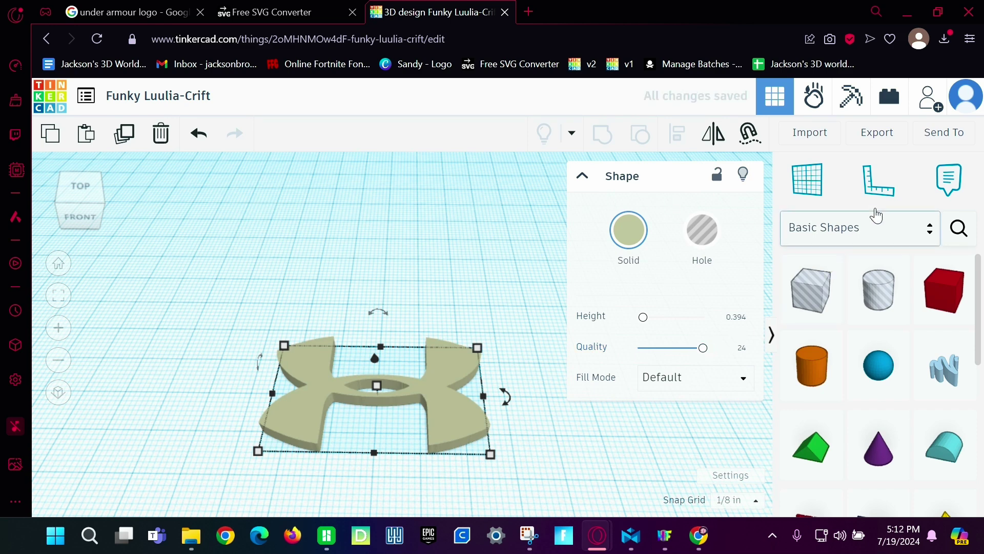
Using the Ruler, set the logo's height to 0.4 and export it as an STL file.
{"action": "left_click", "coordinate": [880, 178]}
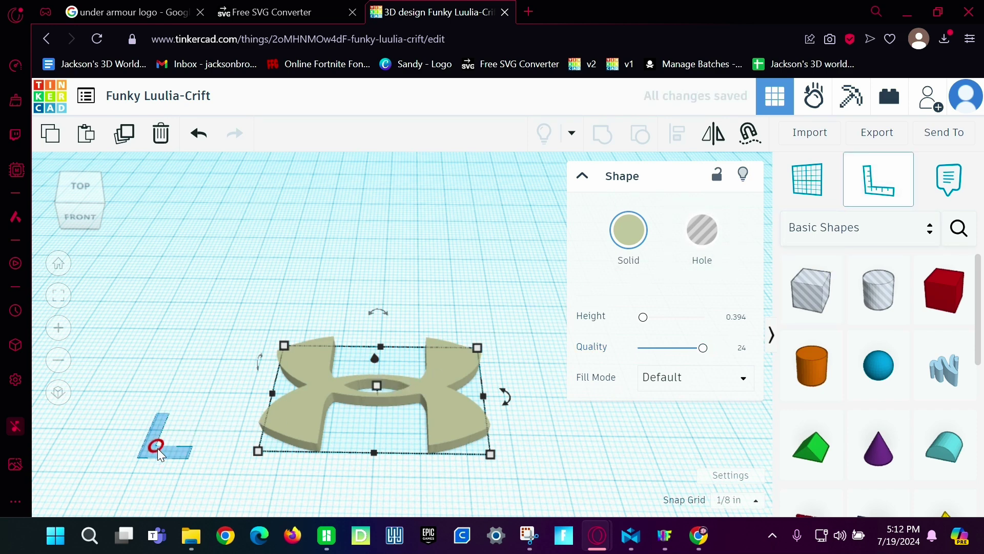
{"action": "left_click", "coordinate": [174, 491]}
{"action": "right_click_drag", "start_coordinate": [671, 464], "coordinate": [636, 469]}
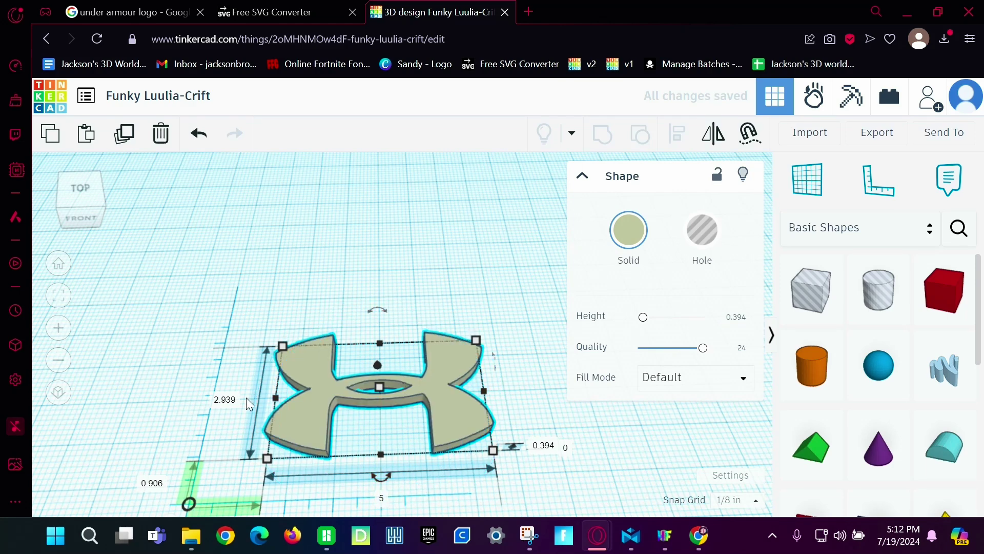
{"action": "left_click", "coordinate": [546, 447]}
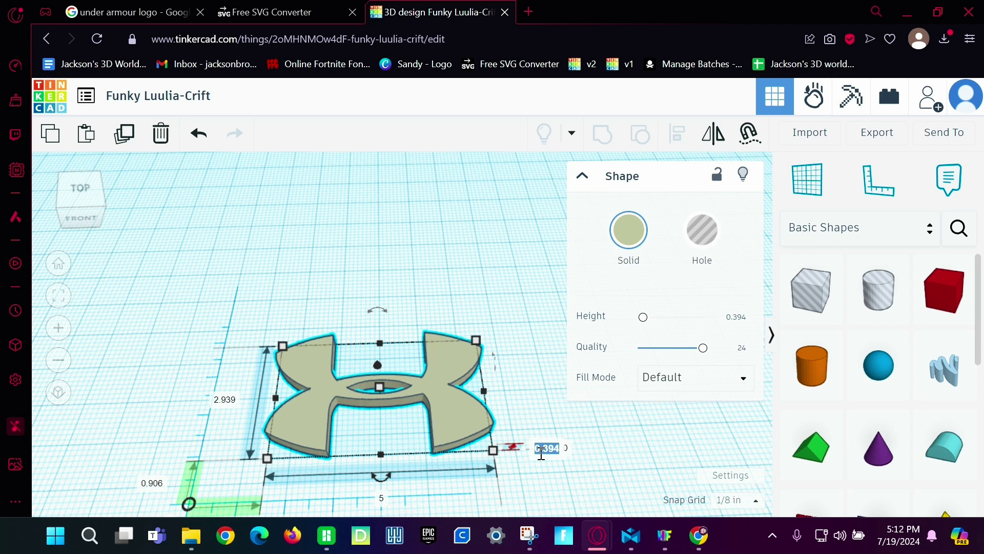
{"action": "type", "text": ".40"}
{"action": "key", "text": "Return"}
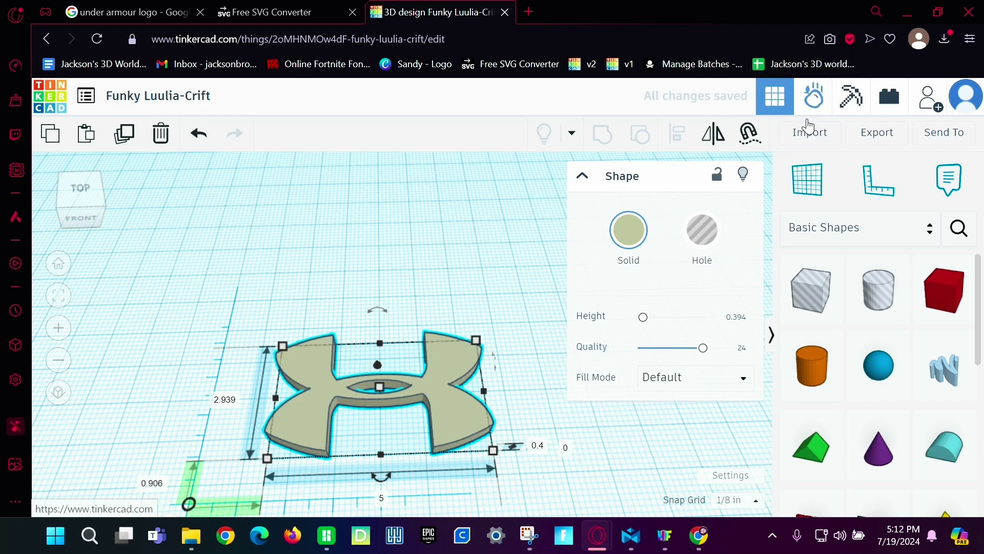
{"action": "left_click", "coordinate": [876, 133]}
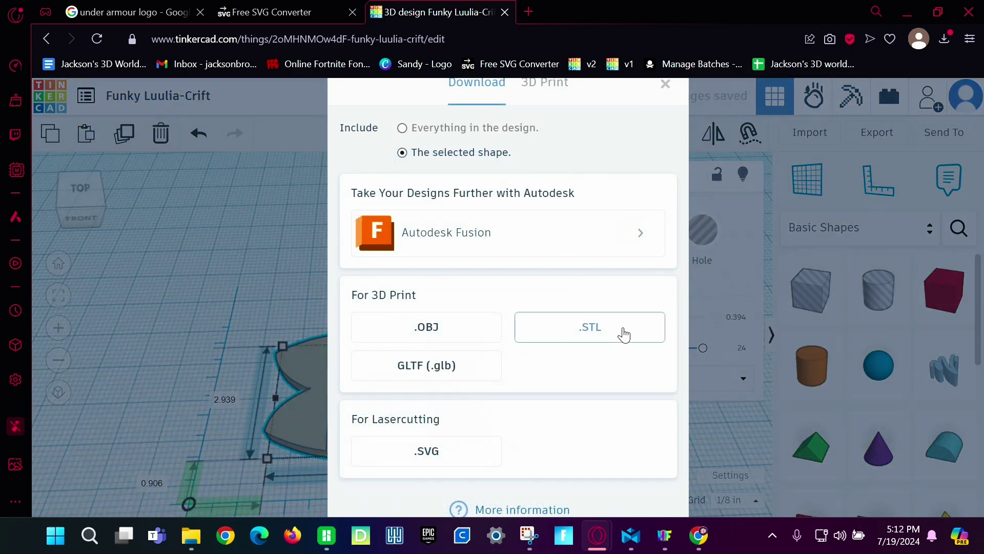
{"action": "left_click", "coordinate": [624, 334]}
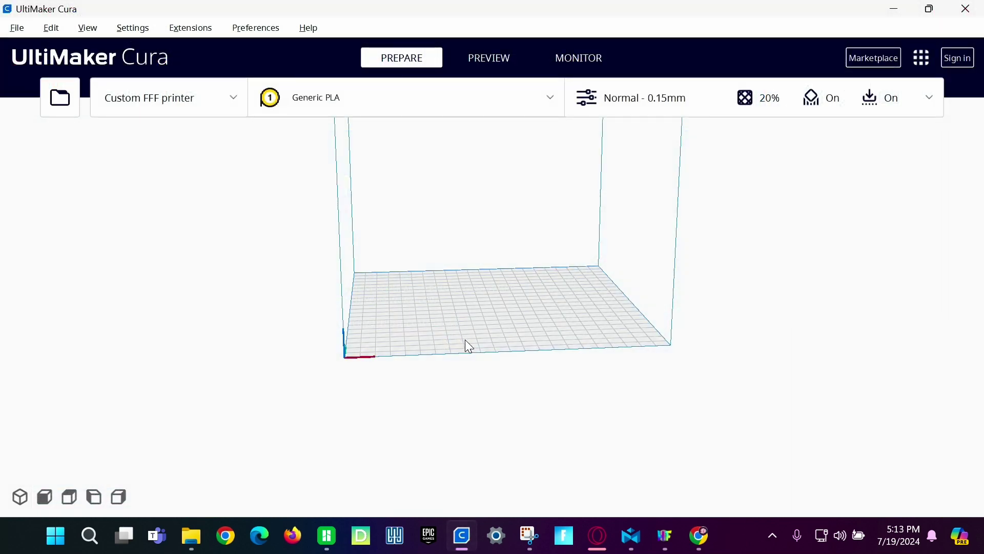
Load the Funky Luulia-Crift model into Cura and switch the printer to Longer LK5 Pro.
{"action": "left_click", "coordinate": [50, 94]}
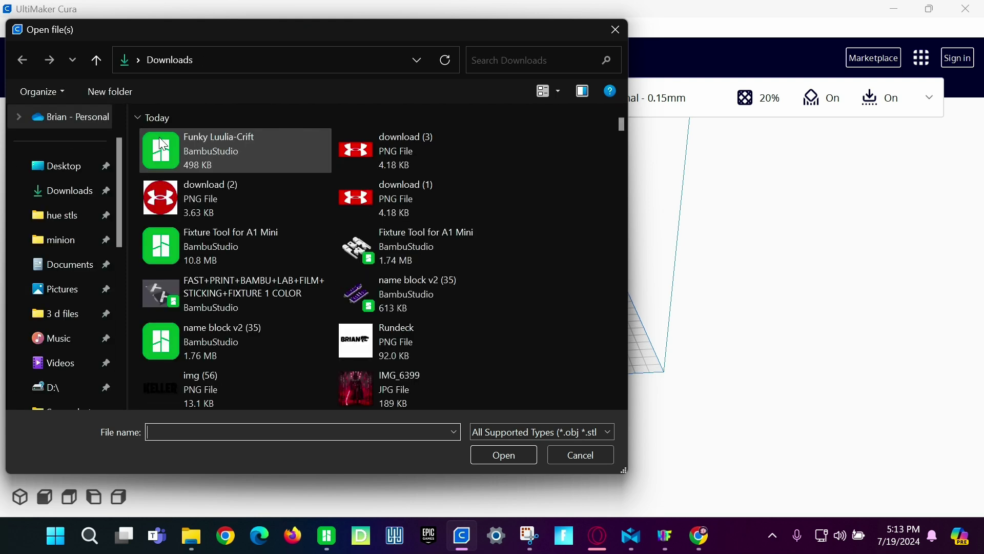
{"action": "double_click", "coordinate": [203, 146]}
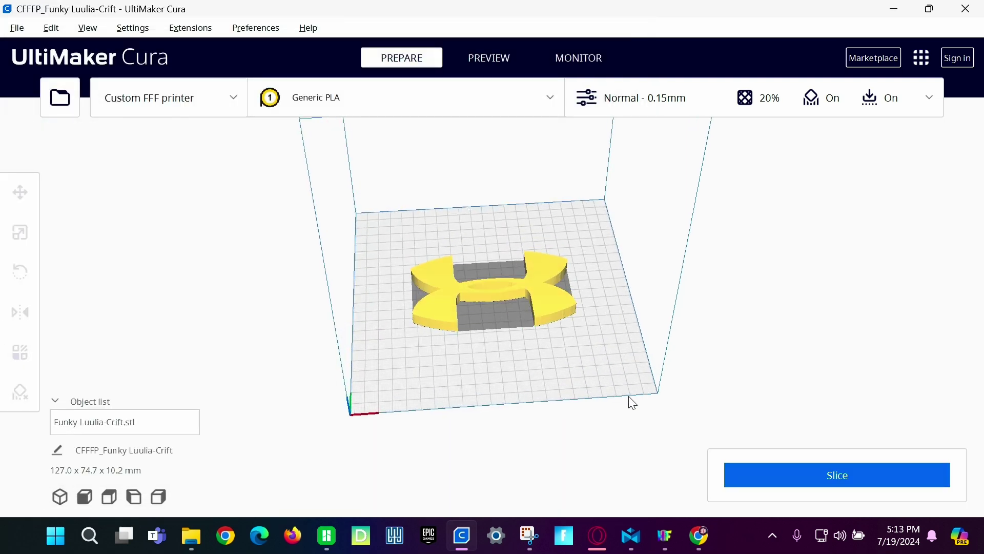
{"action": "left_click", "coordinate": [174, 98]}
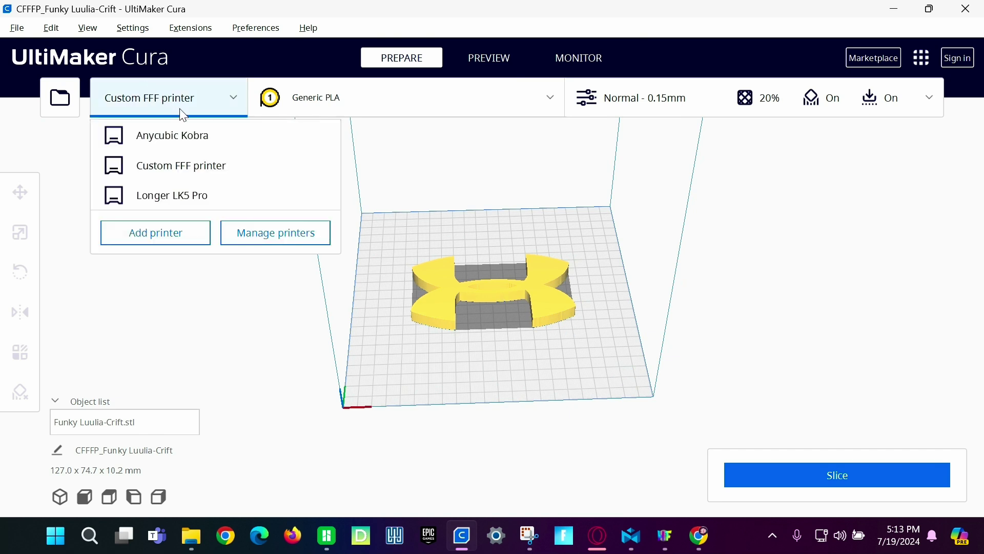
{"action": "left_click", "coordinate": [179, 201]}
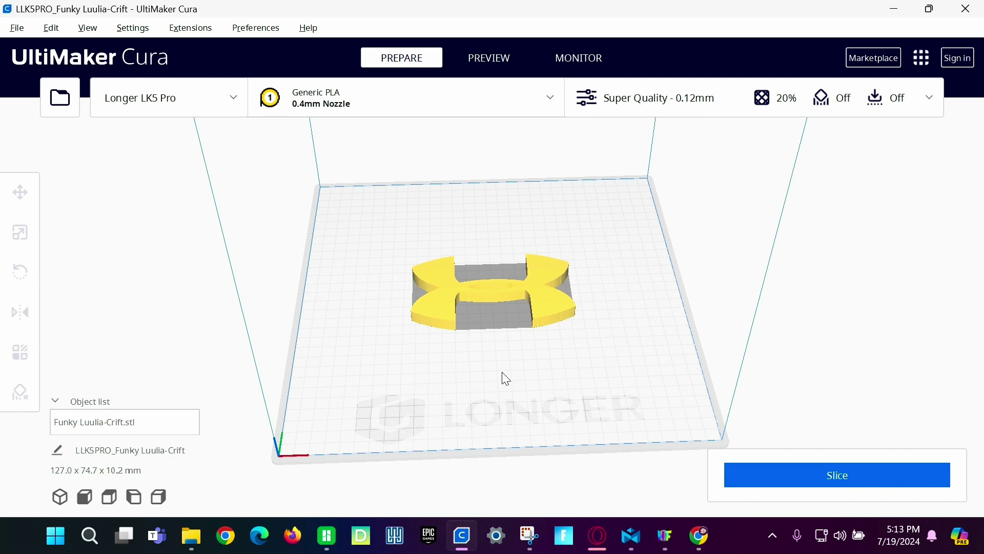
Orbit to a frontal view of the logo and slice it at Super Quality 0.12mm.
{"action": "right_click", "coordinate": [521, 385]}
{"action": "left_click", "coordinate": [431, 400]}
{"action": "right_click_drag", "start_coordinate": [431, 400], "coordinate": [468, 384]}
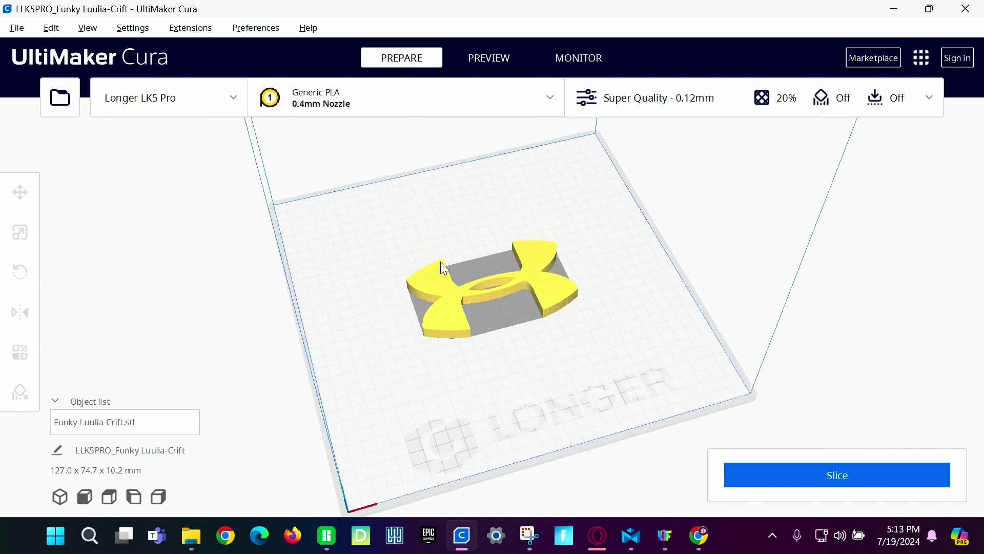
{"action": "right_click_drag", "start_coordinate": [441, 262], "coordinate": [578, 436]}
{"action": "left_click", "coordinate": [792, 476]}
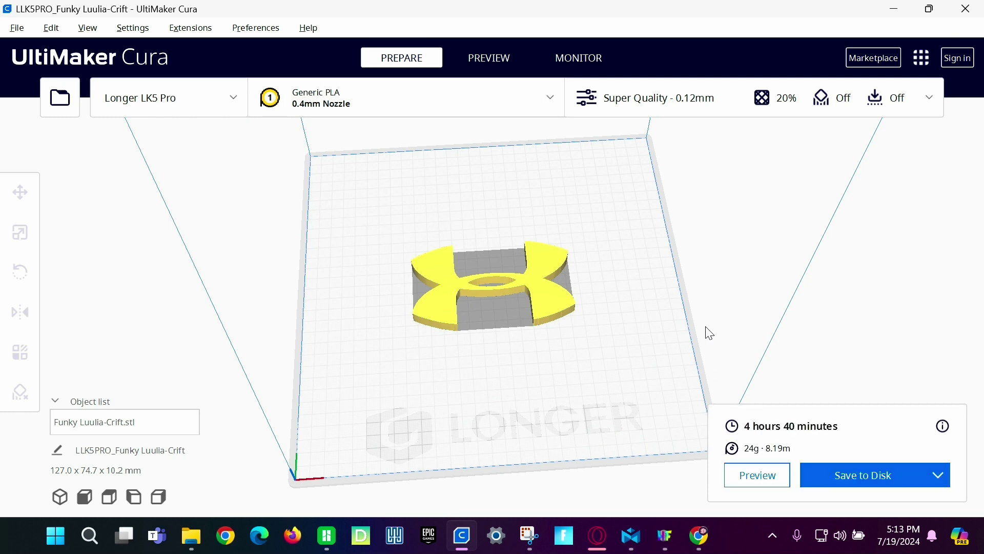
Save the sliced G-code as LLK5PRO_Funky Luulia-Crift.gcode to the SDHC (E:) card.
{"action": "left_click", "coordinate": [889, 487]}
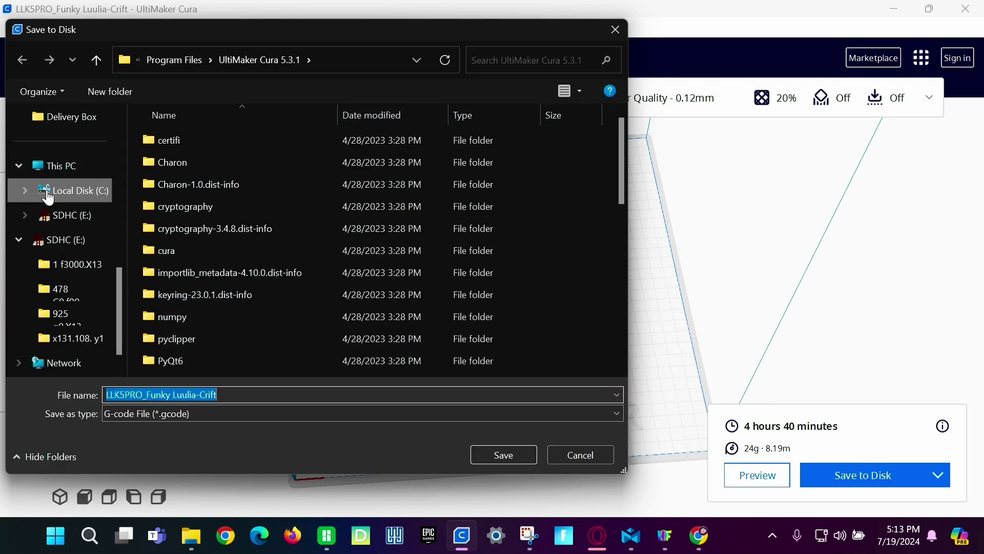
{"action": "scroll", "coordinate": [46, 205], "scroll_direction": "down", "scroll_amount": 1}
{"action": "scroll", "coordinate": [51, 236], "scroll_direction": "up", "scroll_amount": 3}
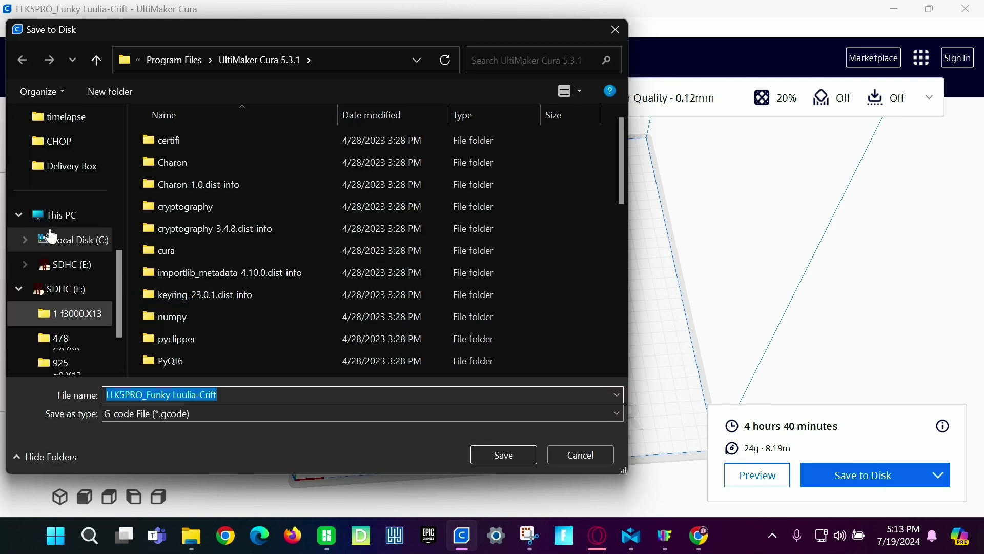
{"action": "left_click", "coordinate": [48, 265]}
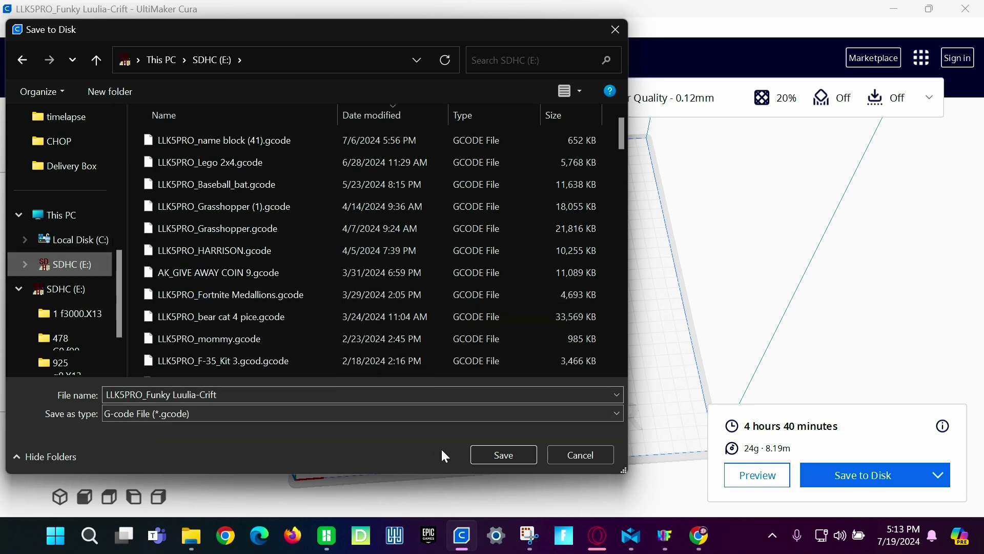
{"action": "left_click", "coordinate": [504, 455]}
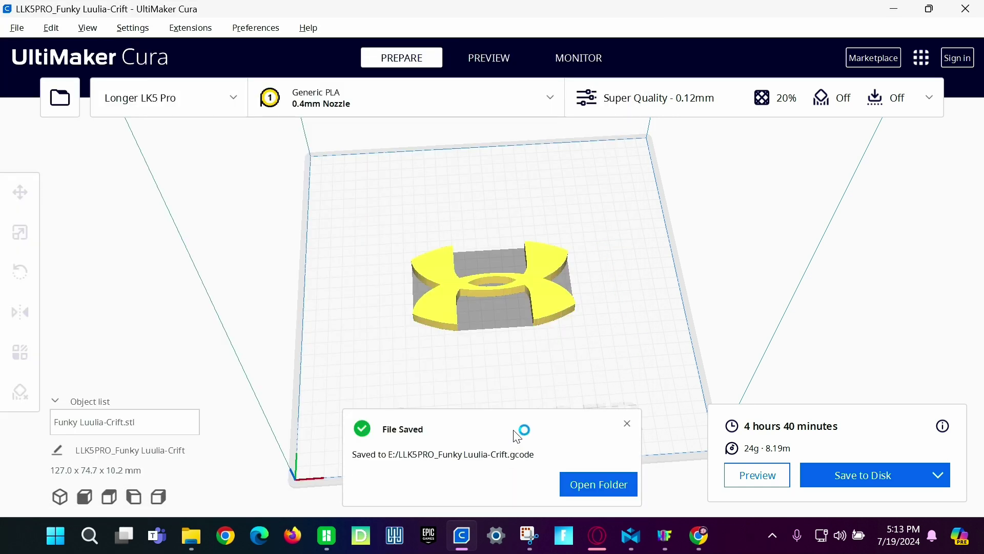